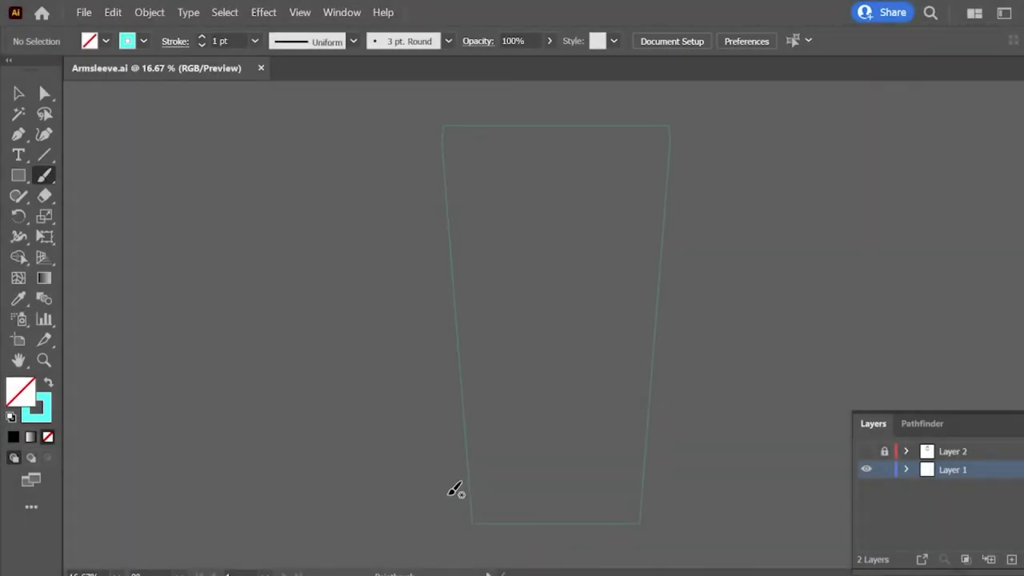
Paint peaked Paintbrush flame strokes along the bottom of the sleeve outline.
mouse_move(469, 482)
left_mouse_down()
mouse_move(512, 418)
mouse_move(521, 507)
mouse_move(509, 537)
left_mouse_up()
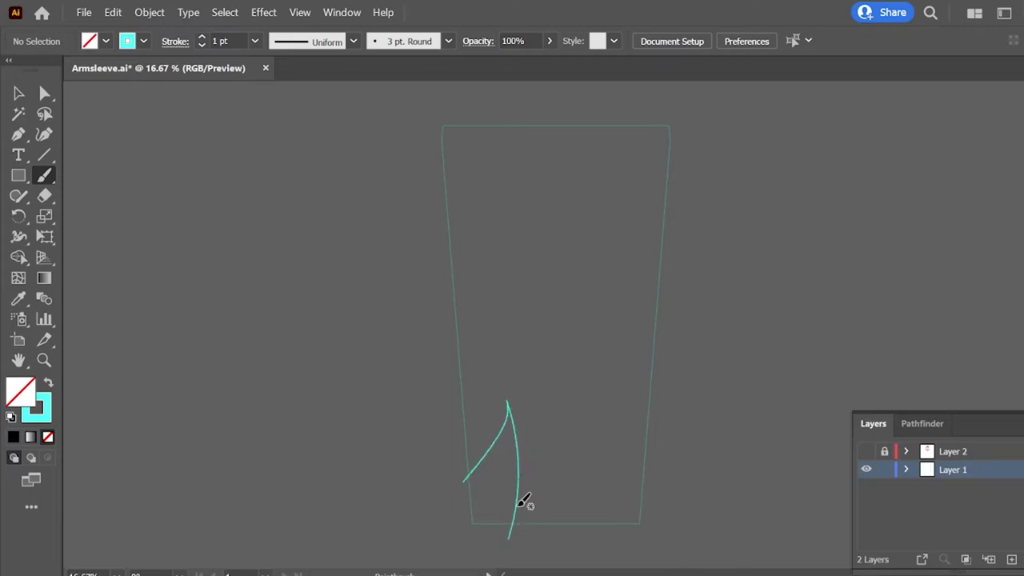
mouse_move(528, 438)
left_mouse_down()
mouse_move(571, 402)
mouse_move(549, 536)
left_mouse_up()
mouse_move(536, 424)
left_mouse_down()
mouse_move(563, 439)
mouse_move(566, 537)
left_mouse_up()
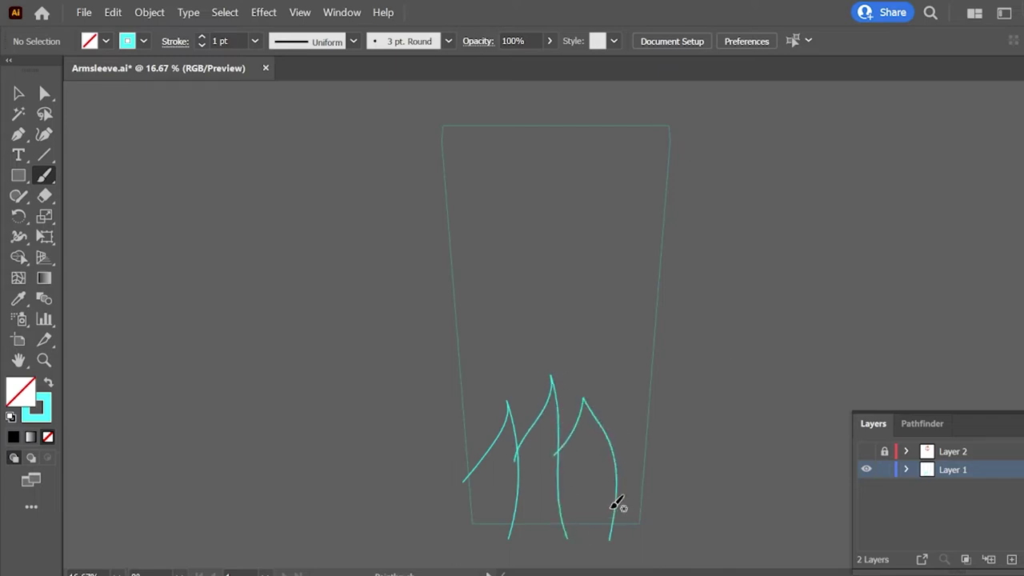
left_click_drag(593, 395, 618, 510)
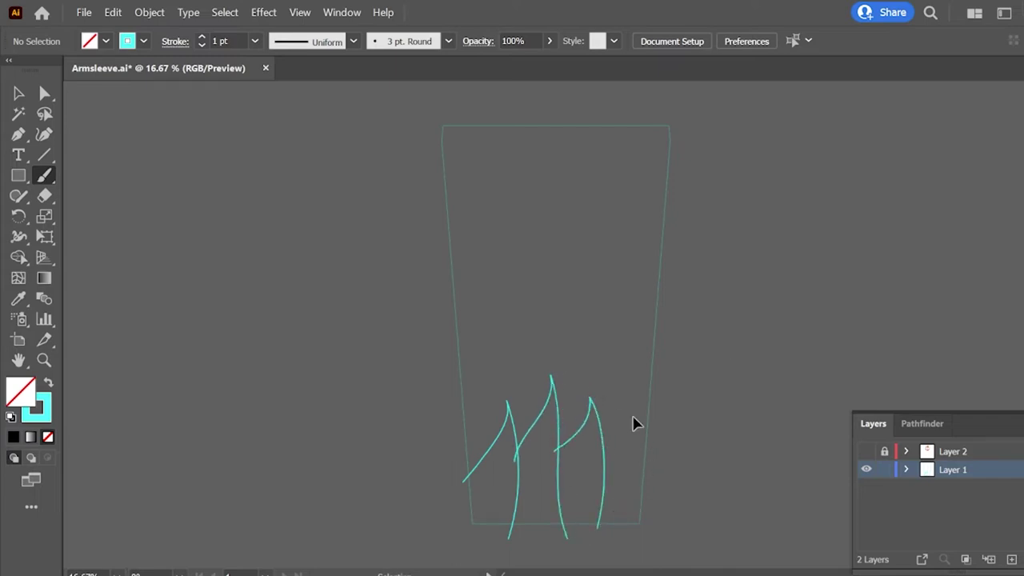
mouse_move(554, 437)
left_mouse_down()
mouse_move(611, 441)
mouse_move(625, 524)
left_mouse_up()
mouse_move(606, 415)
left_mouse_down()
mouse_move(640, 389)
mouse_move(667, 560)
left_mouse_up()
left_click_drag(629, 426, 665, 386)
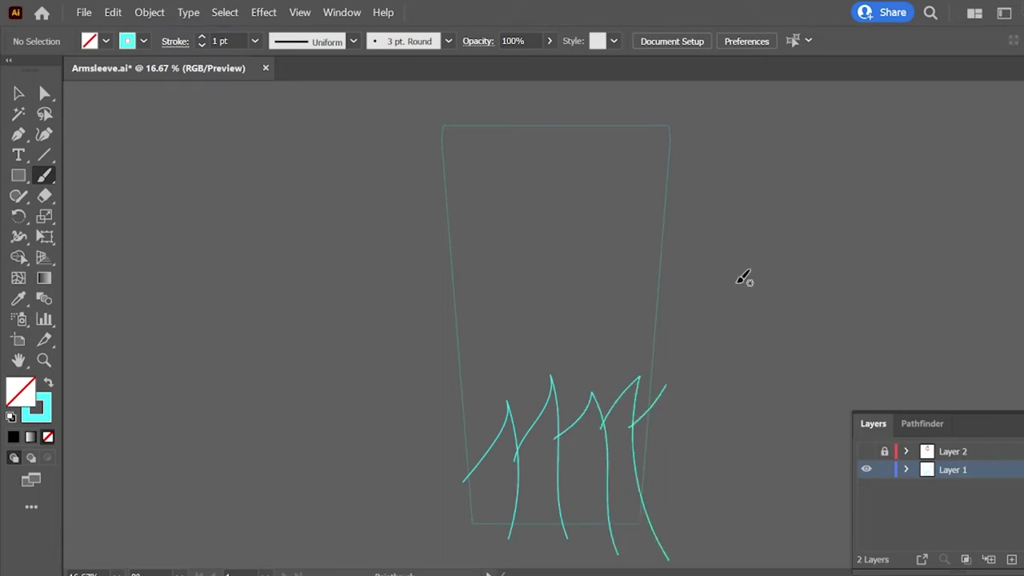
mouse_move(495, 483)
left_mouse_down()
mouse_move(486, 323)
mouse_move(451, 406)
mouse_move(519, 292)
mouse_move(536, 438)
left_mouse_up()
Add taller flame strokes in the sleeve's middle, undoing and redrawing one misdrawn stroke.
mouse_move(529, 340)
left_mouse_down()
mouse_move(595, 250)
mouse_move(582, 452)
left_mouse_up()
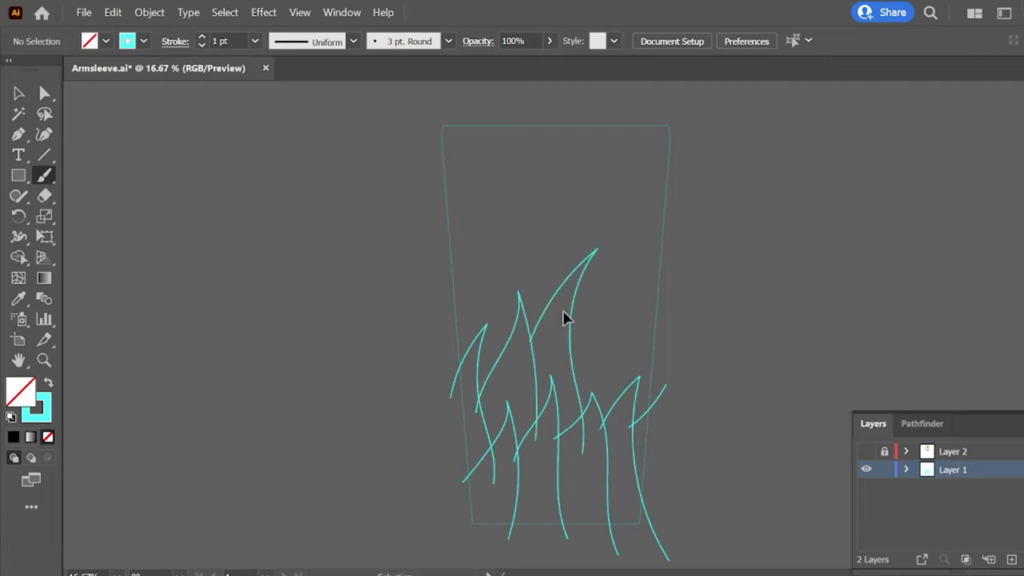
mouse_move(567, 360)
left_mouse_down()
mouse_move(613, 292)
mouse_move(633, 311)
mouse_move(645, 354)
mouse_move(610, 260)
mouse_move(626, 377)
left_mouse_up()
key("ctrl+z")
key("ctrl+z")
mouse_move(564, 338)
left_mouse_down()
mouse_move(617, 245)
mouse_move(626, 380)
mouse_move(611, 416)
left_mouse_up()
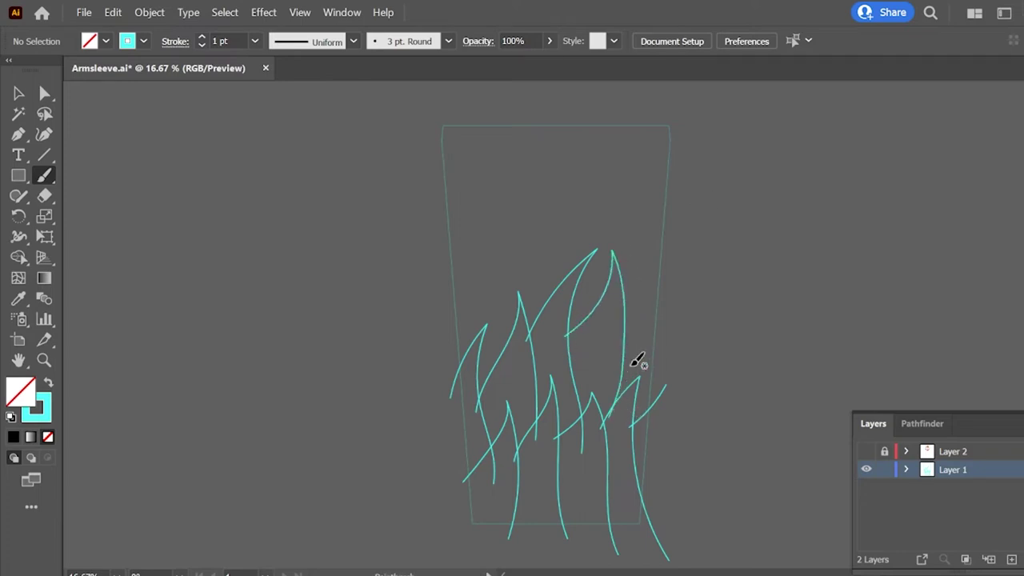
left_click_drag(623, 330, 670, 314)
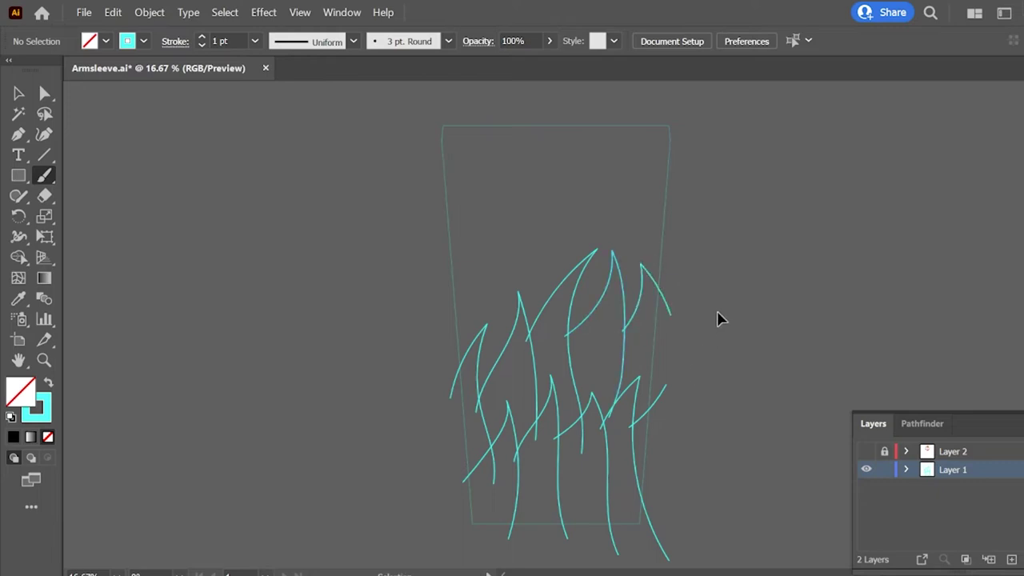
mouse_move(446, 285)
left_mouse_down()
mouse_move(473, 221)
mouse_move(516, 344)
left_mouse_up()
Paint flame strokes across the upper sleeve up to its top edge.
mouse_move(494, 264)
left_mouse_down()
mouse_move(527, 190)
mouse_move(557, 297)
left_mouse_up()
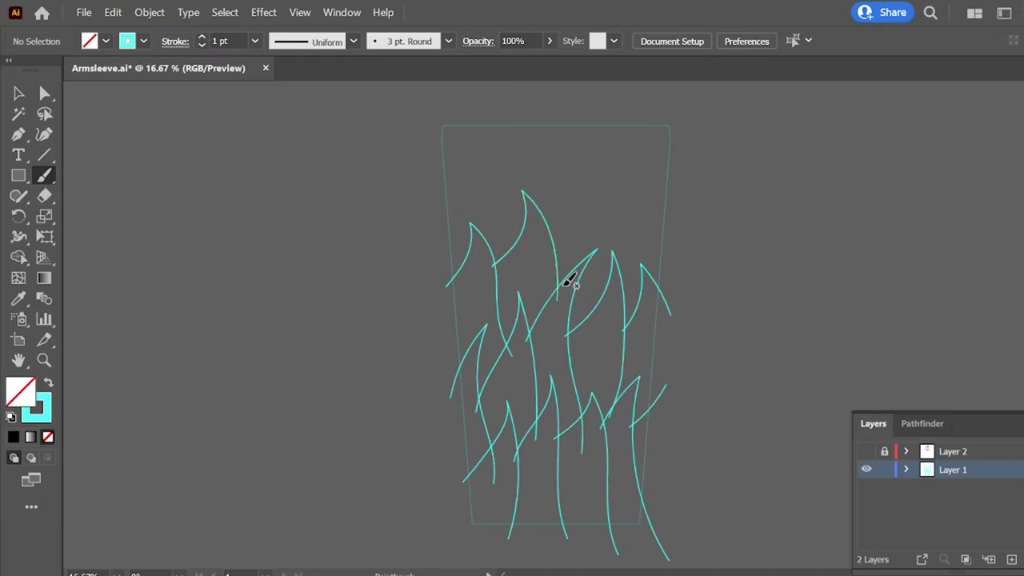
mouse_move(553, 254)
left_mouse_down()
mouse_move(587, 172)
mouse_move(608, 259)
mouse_move(598, 310)
left_mouse_up()
mouse_move(602, 228)
left_mouse_down()
mouse_move(654, 162)
mouse_move(678, 255)
left_mouse_up()
mouse_move(444, 203)
left_mouse_down()
mouse_move(507, 228)
mouse_move(510, 272)
left_mouse_up()
mouse_move(491, 194)
left_mouse_down()
mouse_move(549, 199)
mouse_move(550, 258)
left_mouse_up()
mouse_move(549, 168)
left_mouse_down()
mouse_move(599, 229)
mouse_move(640, 141)
mouse_move(649, 264)
left_mouse_up()
Add flame tips rising past the top edge, then return to the Selection tool.
scroll(633, 112, "up", 2)
scroll(608, 219, "up", 3)
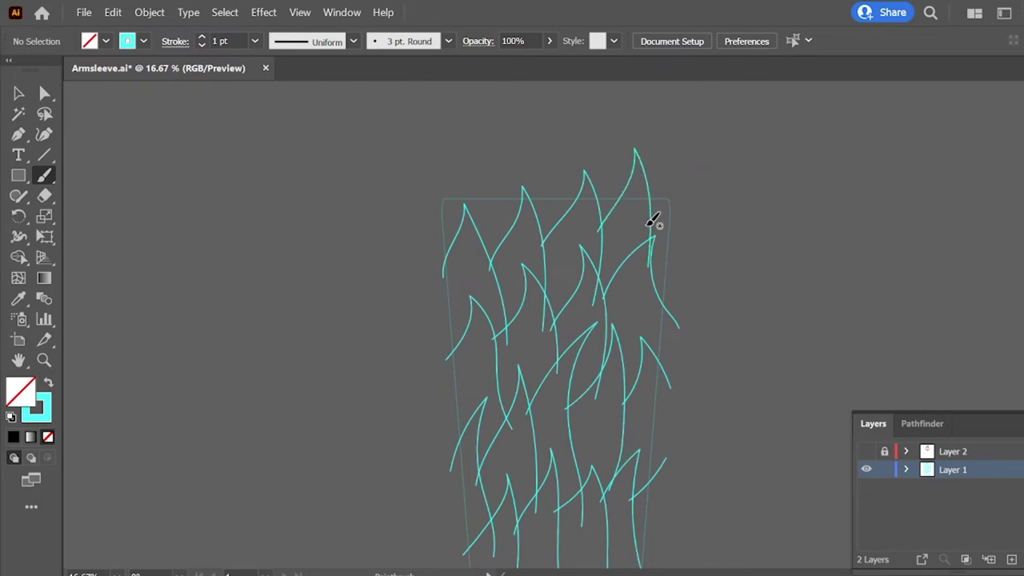
mouse_move(461, 234)
left_mouse_down()
mouse_move(439, 178)
mouse_move(516, 236)
left_mouse_up()
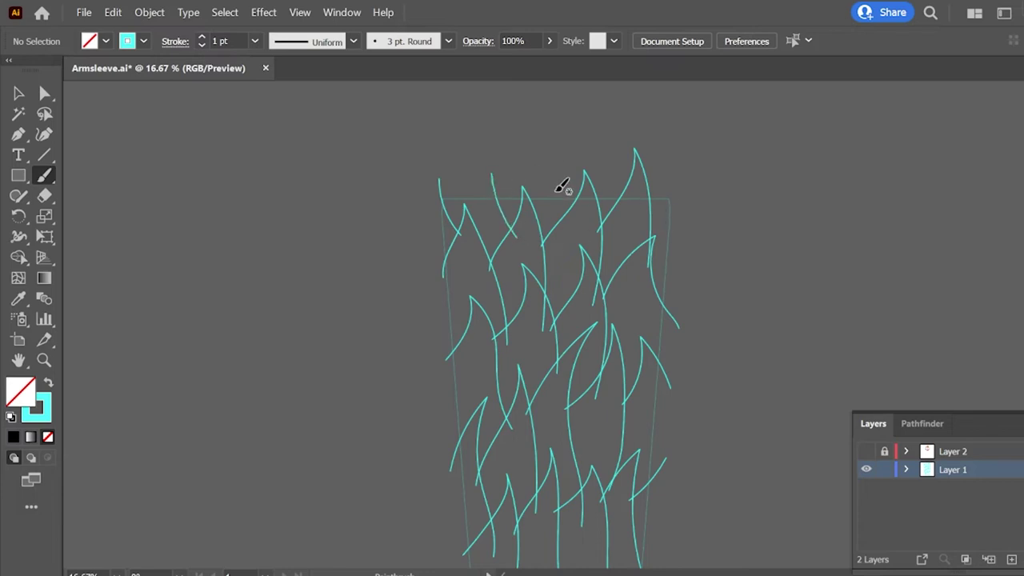
left_click_drag(650, 221, 691, 178)
left_click_drag(558, 177, 573, 226)
key("v")
scroll(579, 224, "down", 3)
Briefly show Layer 2 and move the phoenix emblem left of the sleeve.
scroll(936, 322, "up", 1)
left_click(866, 451)
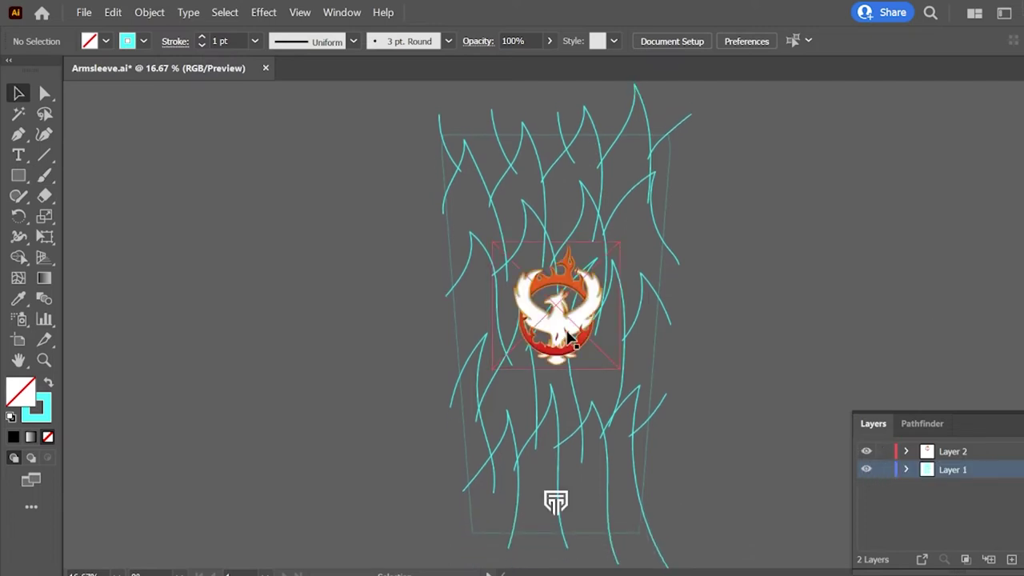
left_click(569, 338)
left_click(760, 384)
left_click(946, 467)
left_click(867, 450)
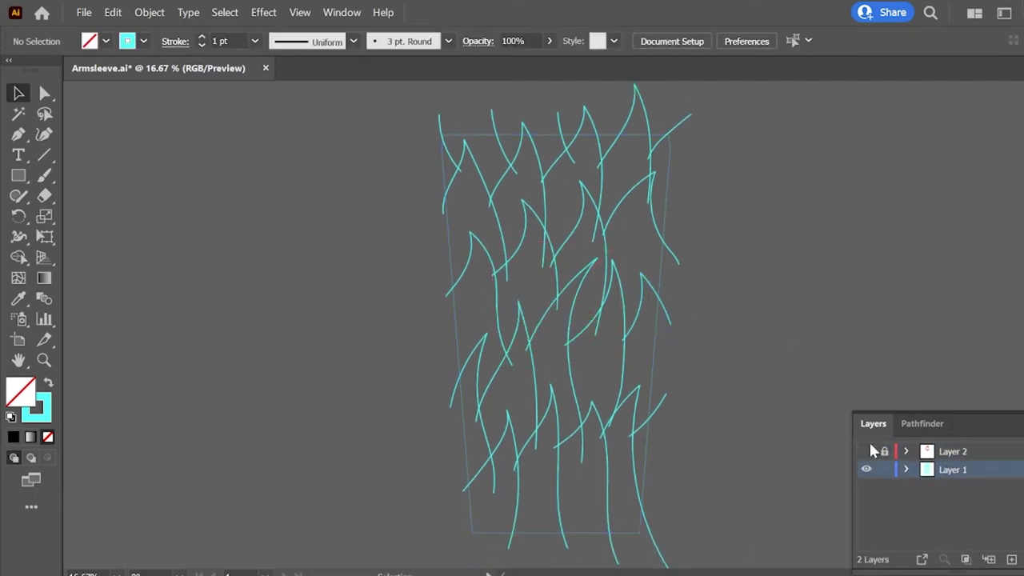
left_click_drag(601, 336, 402, 335)
key("ctrl+shift+a")
Draw a small square and eyedrop orange into it from the phoenix flames.
key("m")
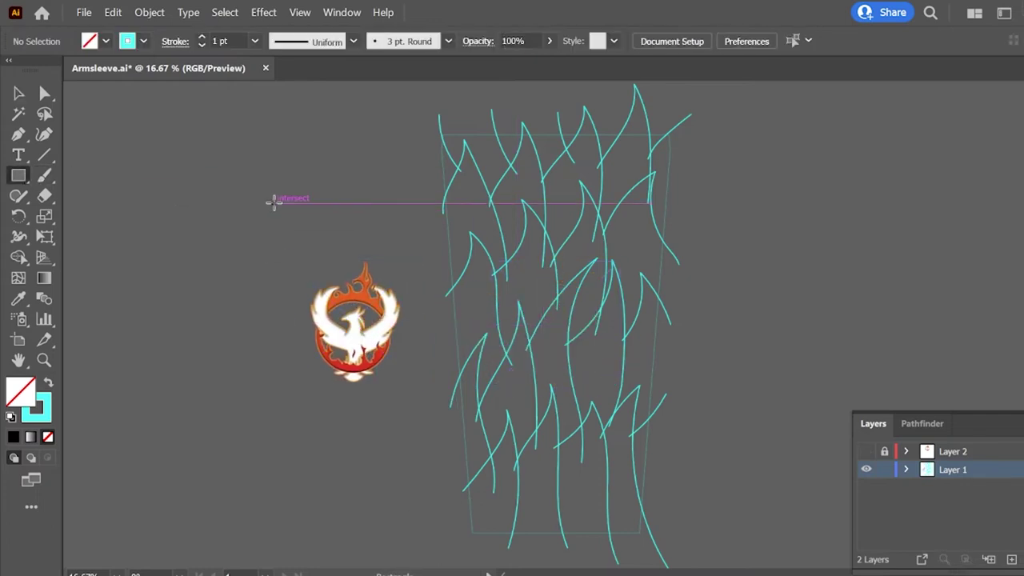
left_click_drag(270, 202, 303, 232)
key("v")
key("ctrl+equal")
key("ctrl+equal")
key("ctrl+equal")
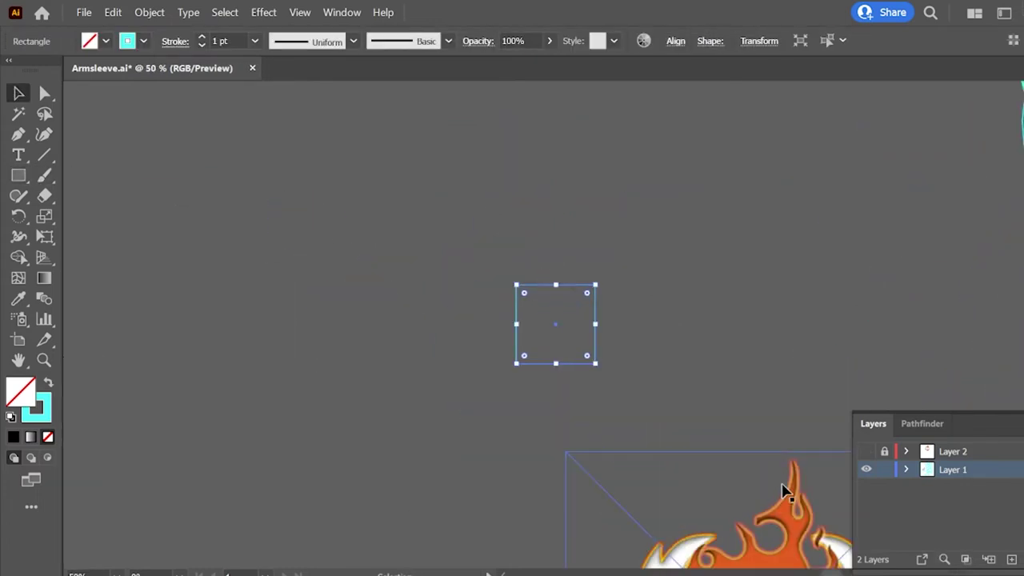
key("i")
left_click(792, 500)
Alt-drag a copy of the square and eyedrop red into it from the phoenix ring.
key("v")
scroll(560, 320, "down", 5)
left_click_drag(789, 361, 526, 296)
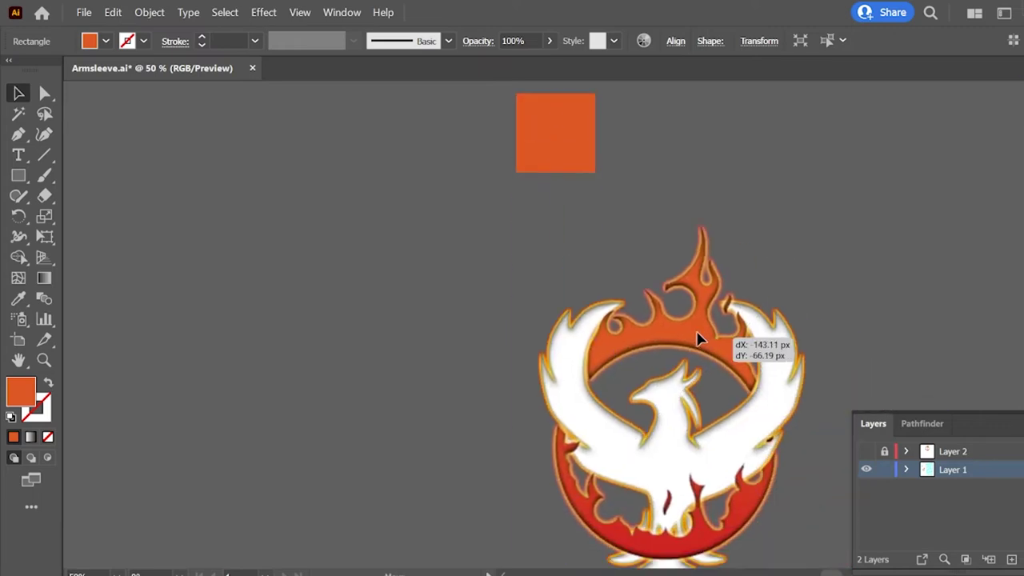
left_click_drag(580, 146, 671, 150)
left_click(609, 404)
left_click(642, 149)
key("i")
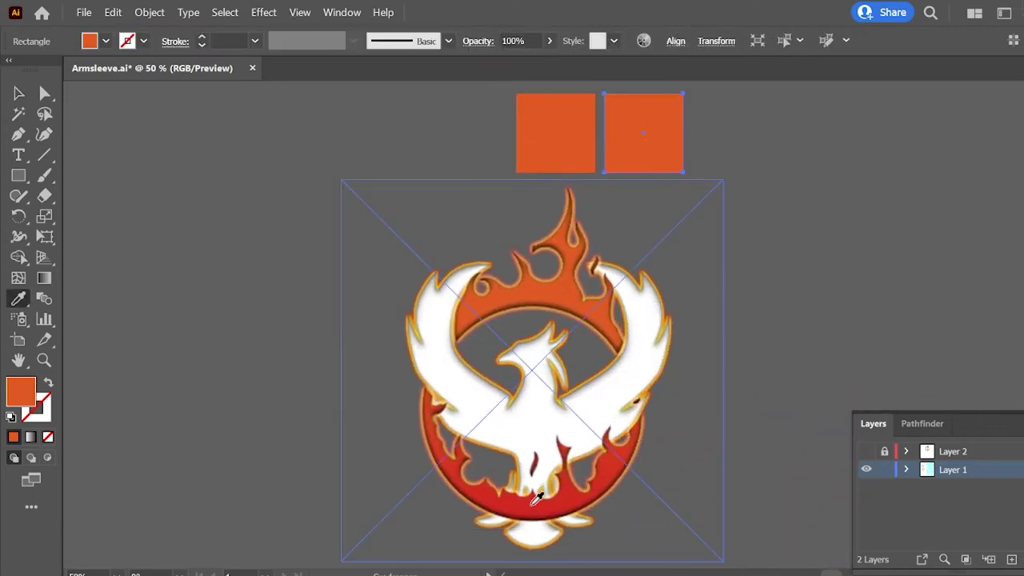
left_click(544, 496)
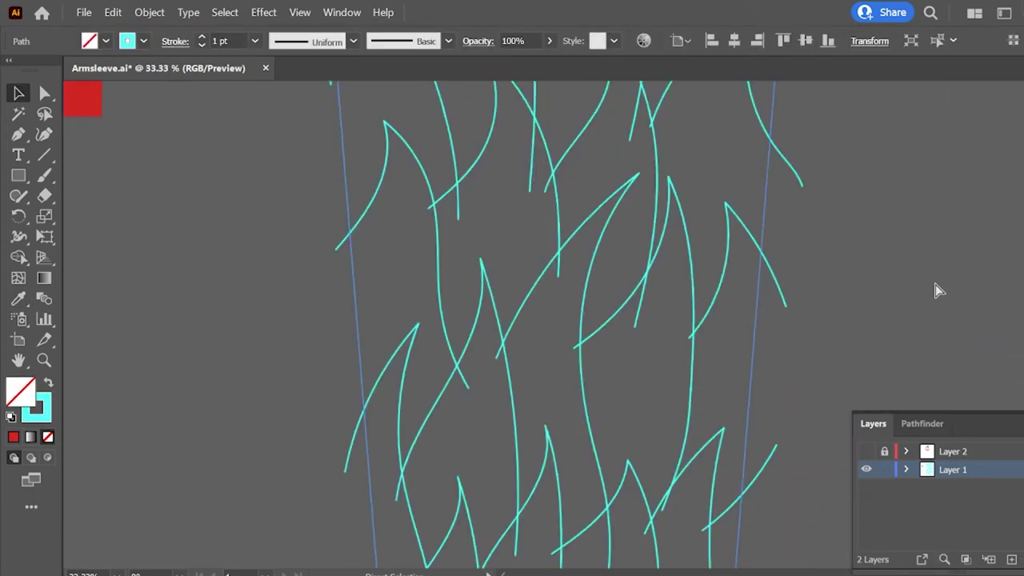
Move the swatches beside the sleeve, then Divide all flame curves and ungroup the pieces.
left_click_drag(316, 210, 372, 320)
left_click(758, 344)
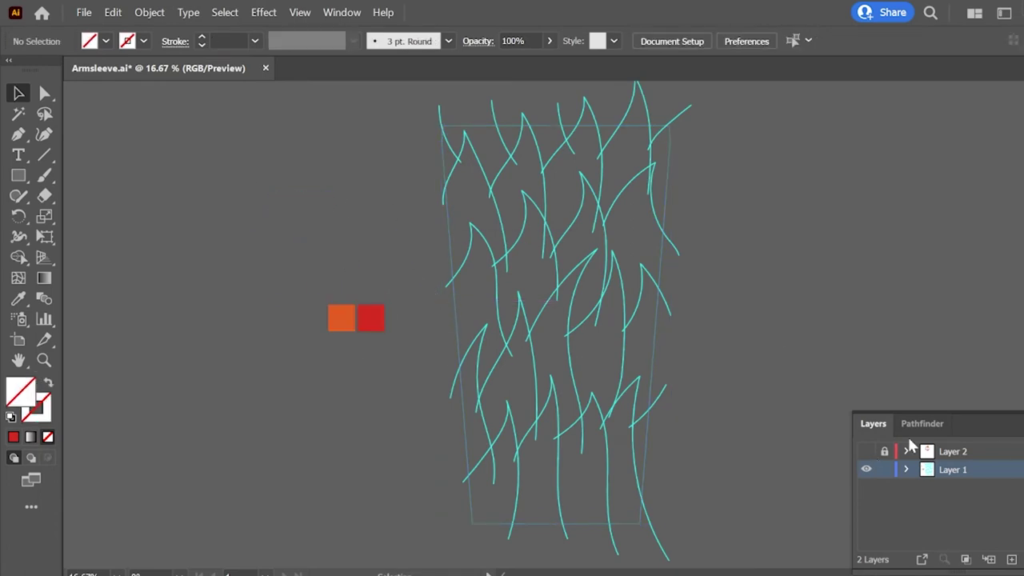
key("ctrl+a")
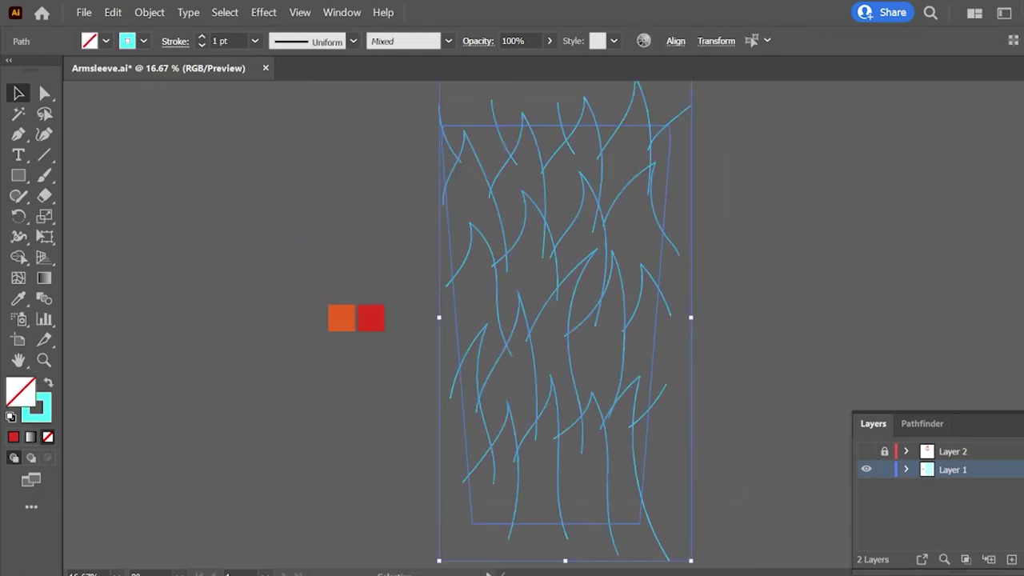
left_click(922, 423)
left_click(882, 559)
right_click(633, 327)
left_click(663, 171)
left_click(735, 184)
Thicken the flame curve strokes to 2 pt.
left_click(457, 136)
left_click(144, 41)
left_click(448, 152)
left_click(610, 388)
scroll(609, 387, "up", 1)
left_click(202, 37)
left_click(750, 276)
Delete the flame tips sticking above the sleeve's top edge.
left_click(638, 113)
key("Delete")
left_click(523, 142)
key("Delete")
Click through the lower and middle flame pieces to check them.
left_click(464, 524)
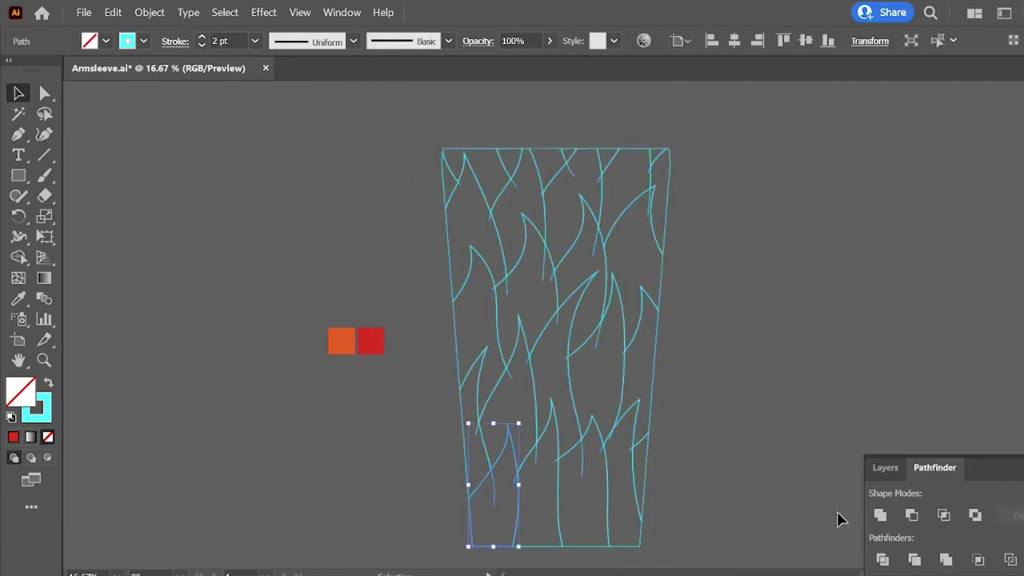
left_click(560, 531)
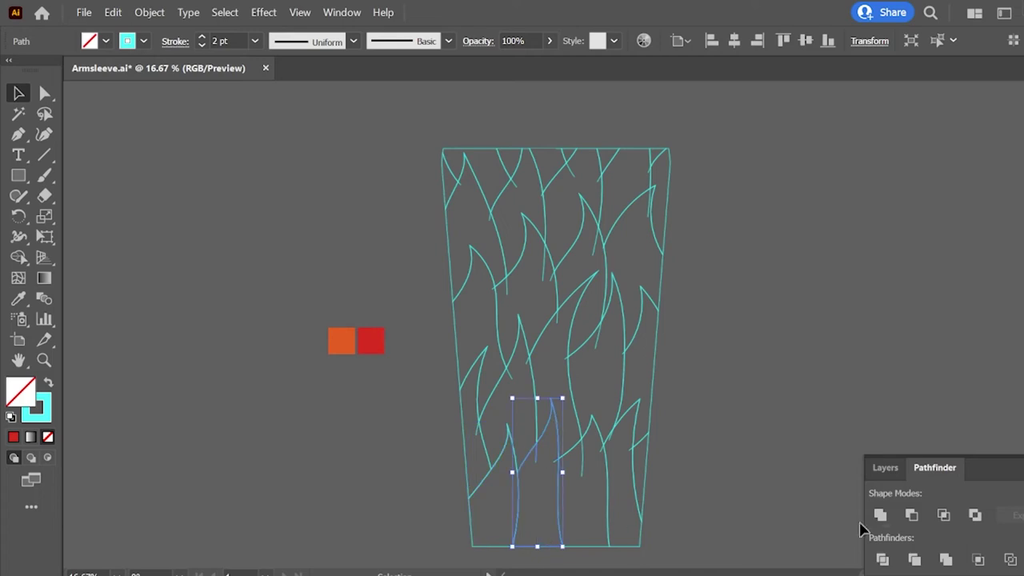
left_click(589, 514)
left_click(591, 457)
left_click(613, 441)
left_click(667, 448)
left_click(464, 416)
left_click(510, 372)
left_click(568, 354)
left_click(605, 345)
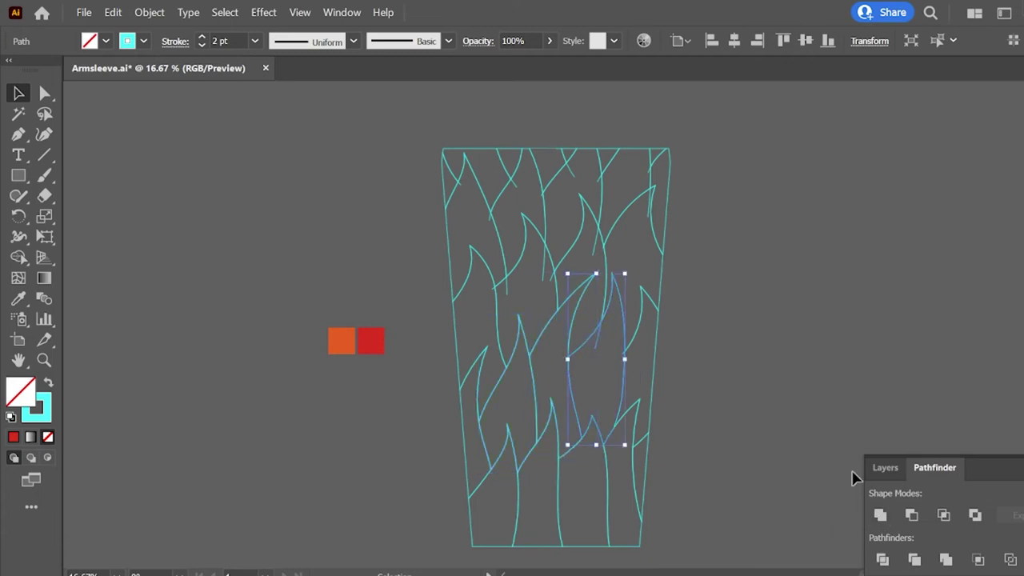
left_click(780, 334)
left_click(492, 290)
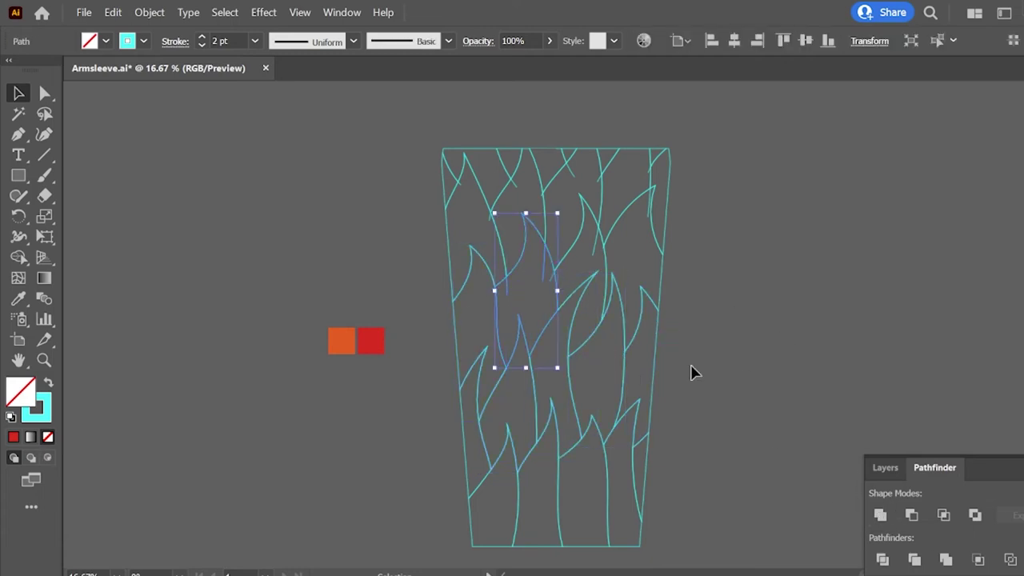
Check the upper flame paths near the sleeve's top, then deselect.
left_click(595, 244)
left_click(656, 210)
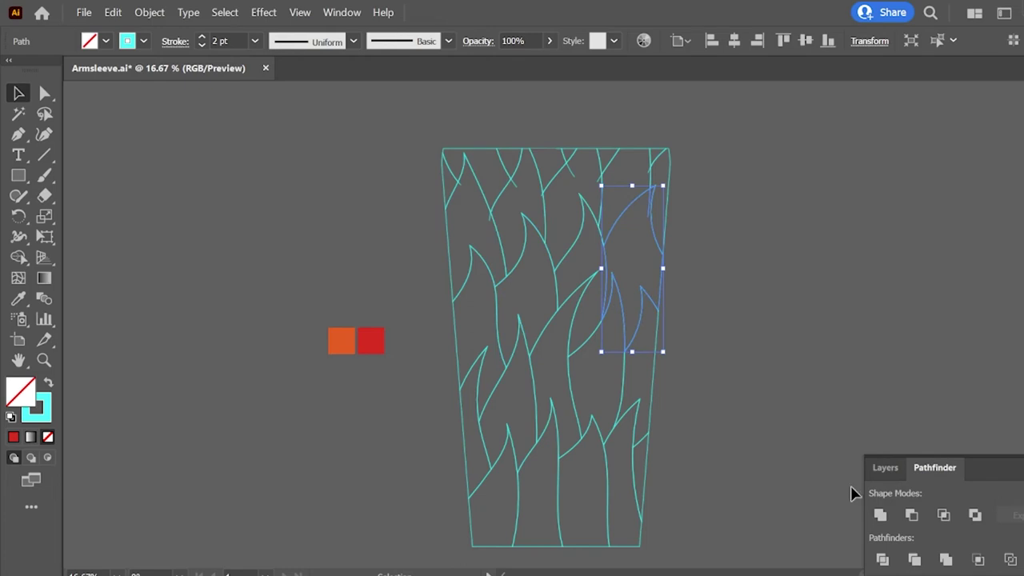
left_click(671, 161)
left_click(571, 171)
left_click(928, 290)
left_click(560, 156)
left_click(545, 200)
left_click(544, 237)
left_click(498, 232)
left_click(840, 404)
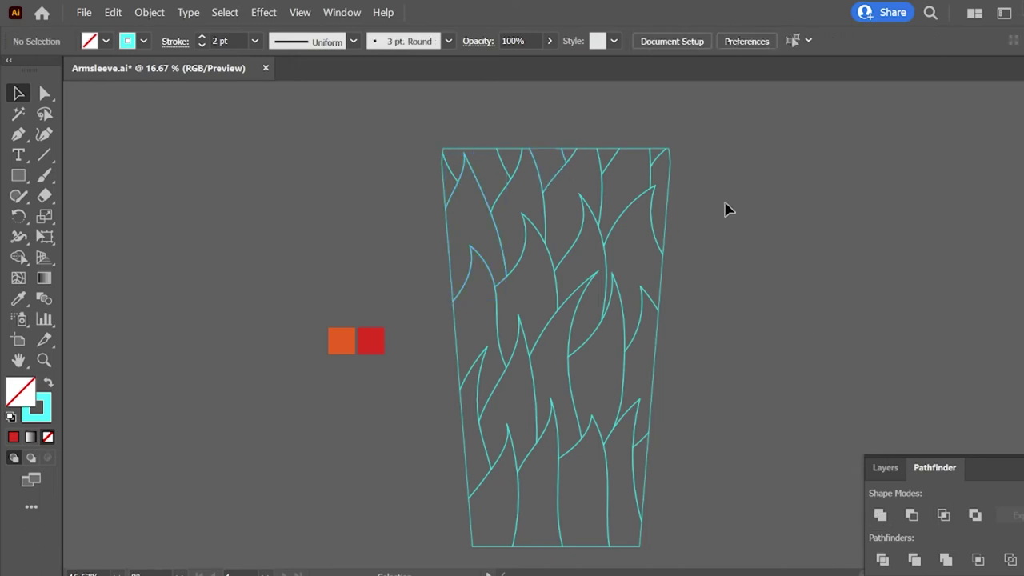
left_click(568, 160)
left_click(784, 234)
Fill the sleeve black and apply a gradient to the flame strokes.
key("ctrl+z")
key("ctrl+z")
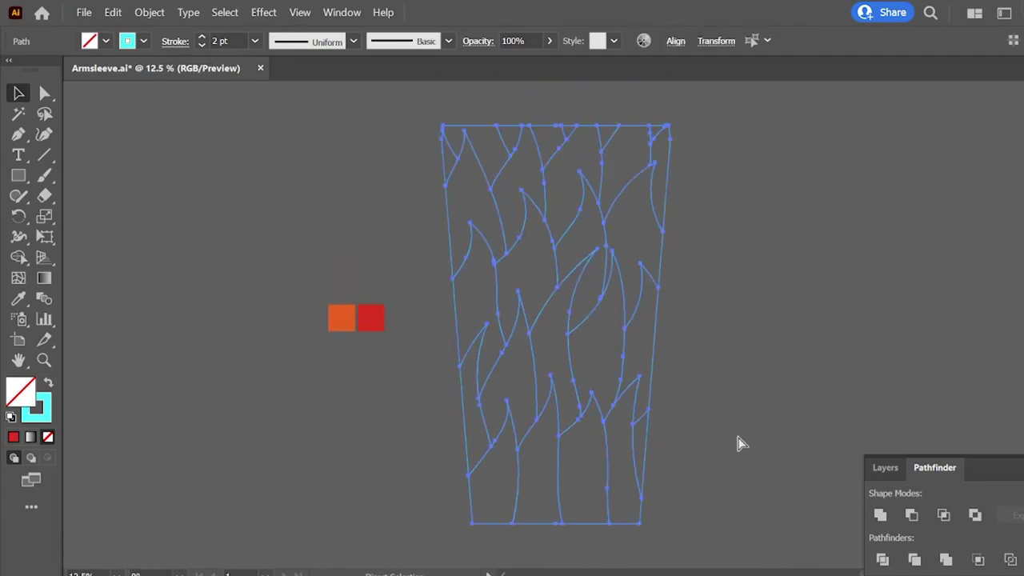
left_click(105, 40)
left_click(47, 70)
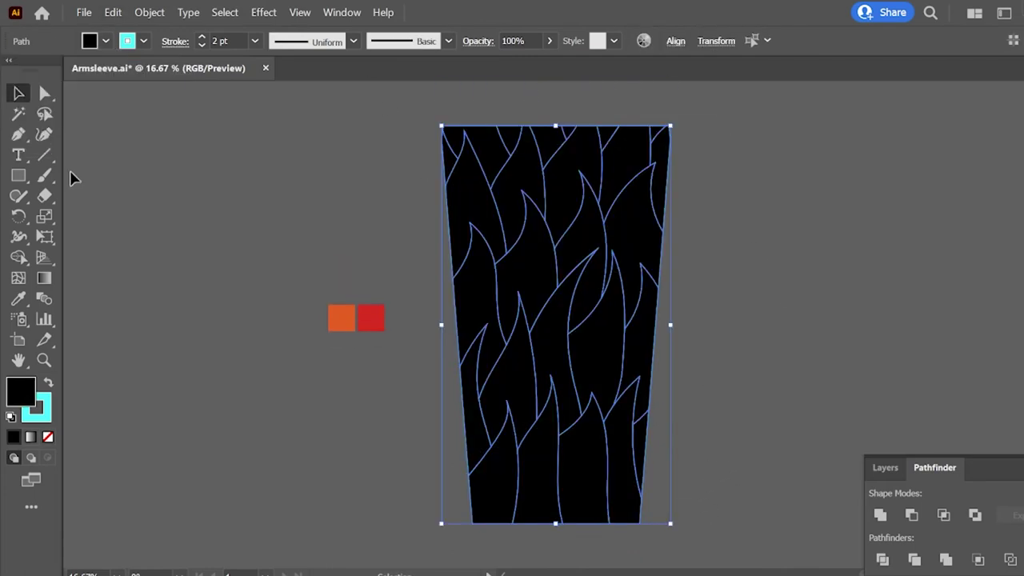
key("ctrl+F9")
left_click(888, 357)
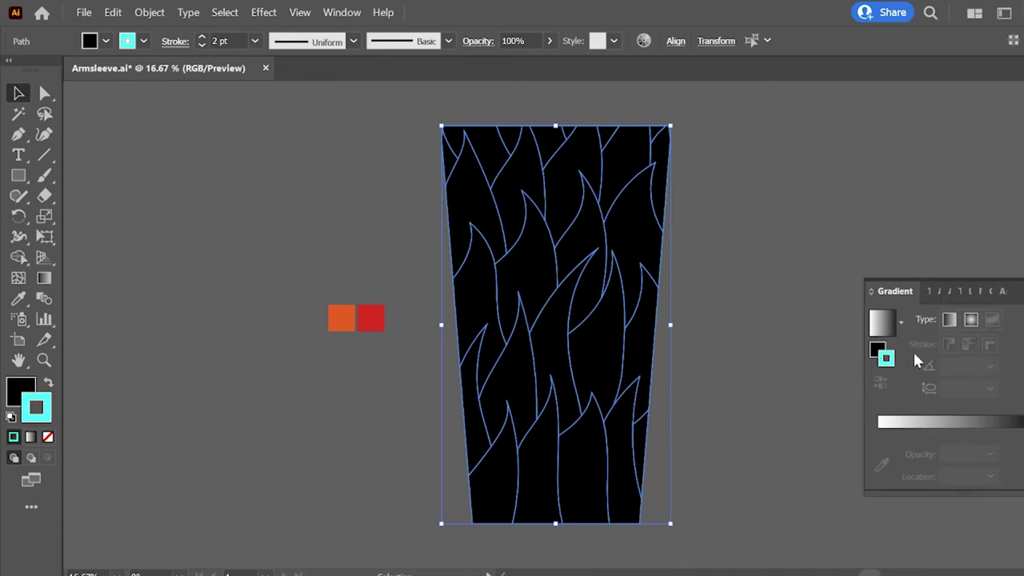
left_click(952, 423)
left_click(400, 144)
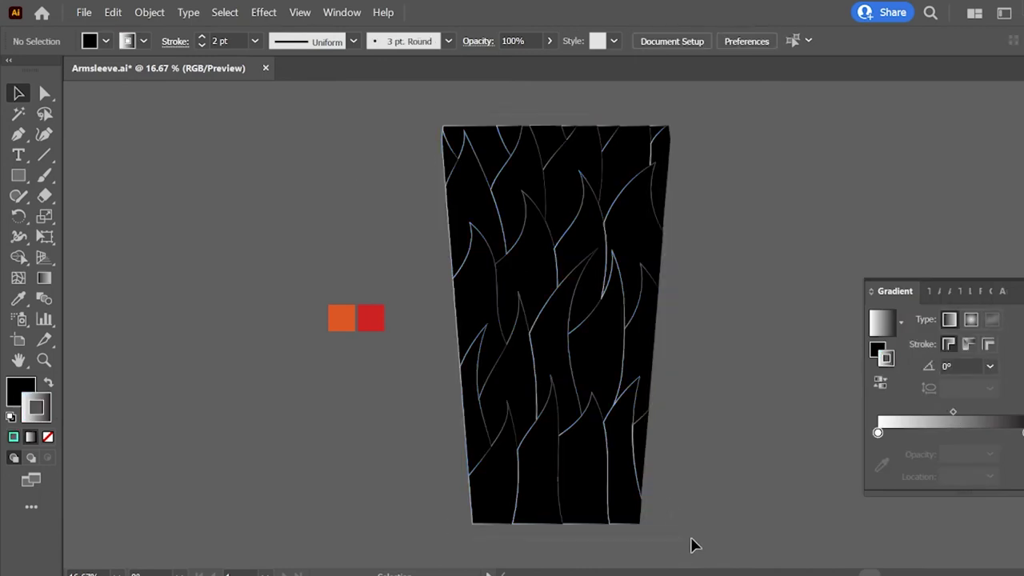
Set the gradient stops to the orange and red swatch colours.
right_click(646, 352)
left_click(878, 432)
left_click(882, 464)
left_click(341, 317)
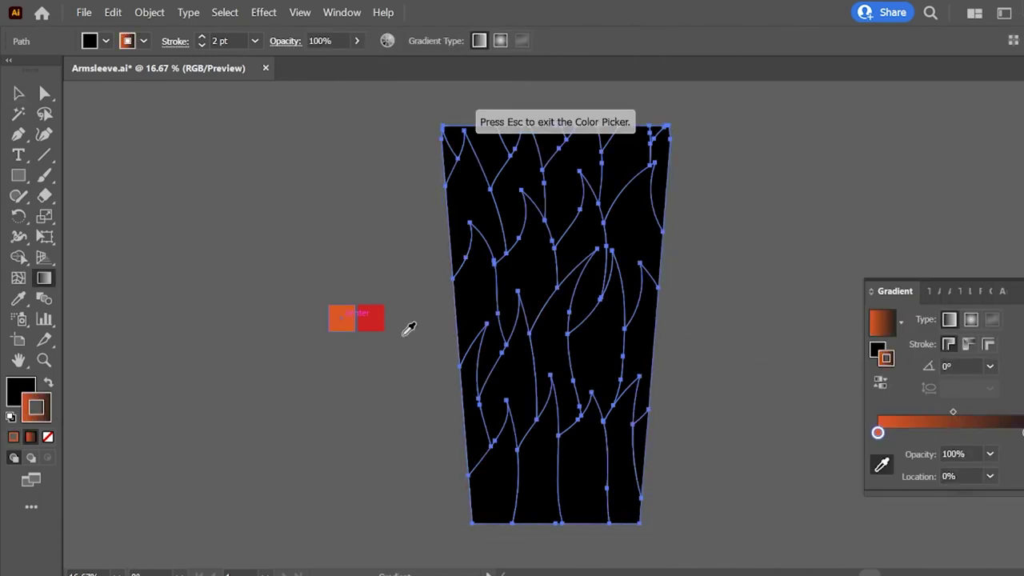
left_click(374, 312)
Set the flame lines' stroke weight to 4 pt.
key("v")
left_click(349, 181)
left_click(628, 448)
left_click(201, 37)
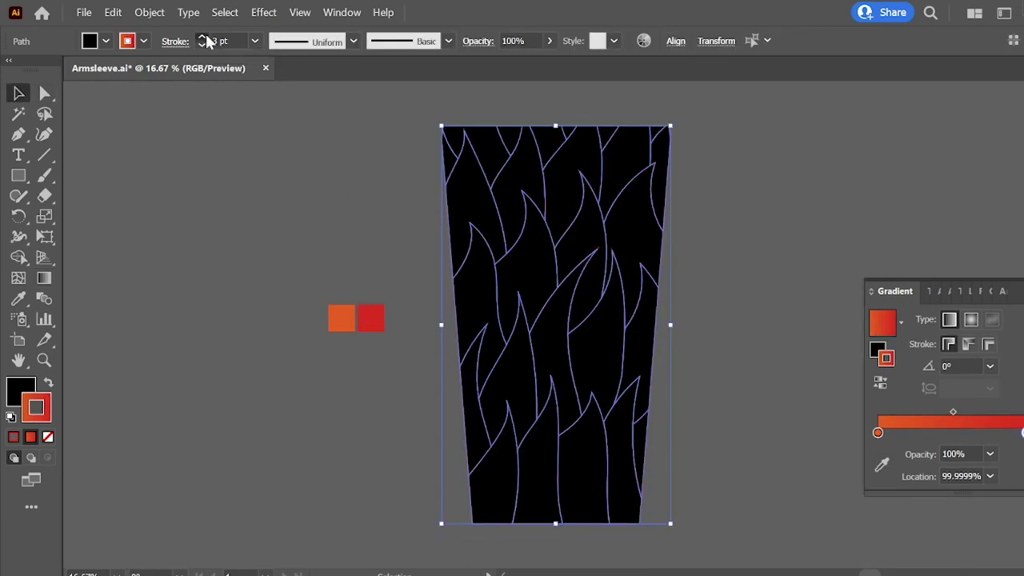
left_click(257, 152)
left_click(636, 512)
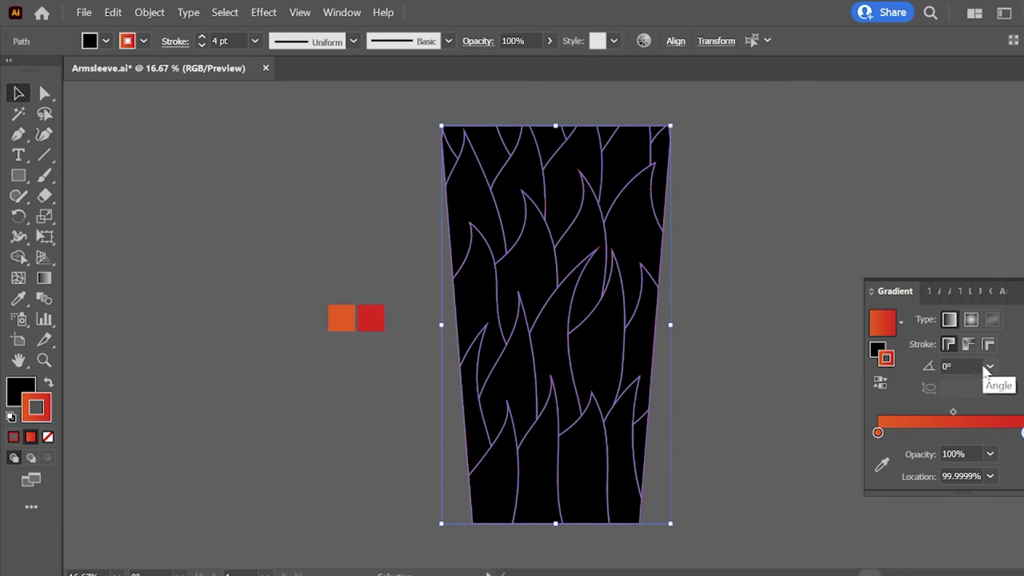
Outline the flame strokes and ungroup the resulting artwork.
left_click(149, 12)
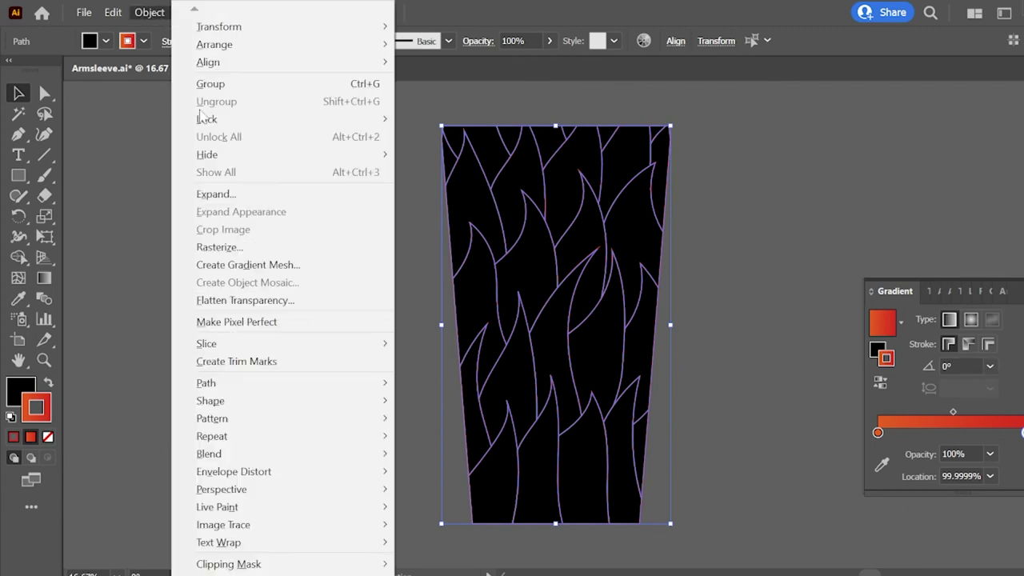
left_click(628, 424)
right_click(610, 324)
left_click(640, 434)
left_click(664, 376)
left_click(471, 84)
Select all the outlined flame lines across the sleeve.
scroll(470, 84, "up", 1)
left_click_drag(470, 84, 493, 194)
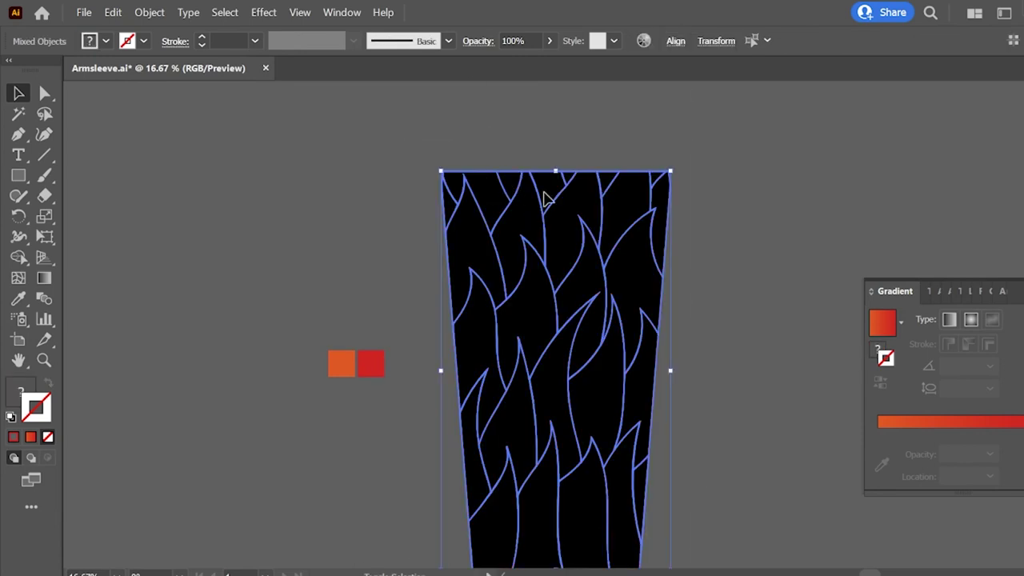
scroll(560, 223, "down", 2)
left_click_drag(651, 293, 646, 114)
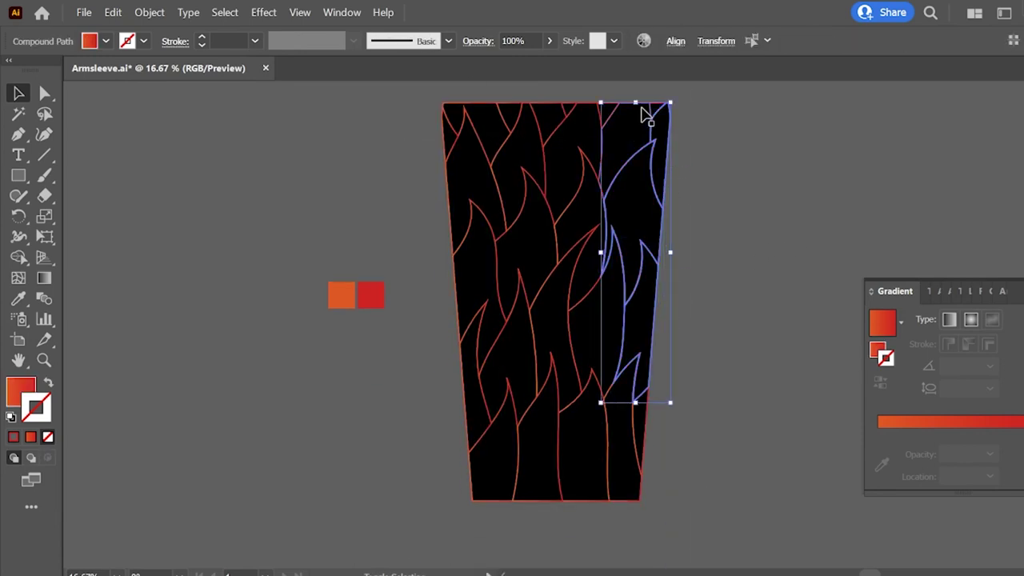
left_click(571, 104, "shift")
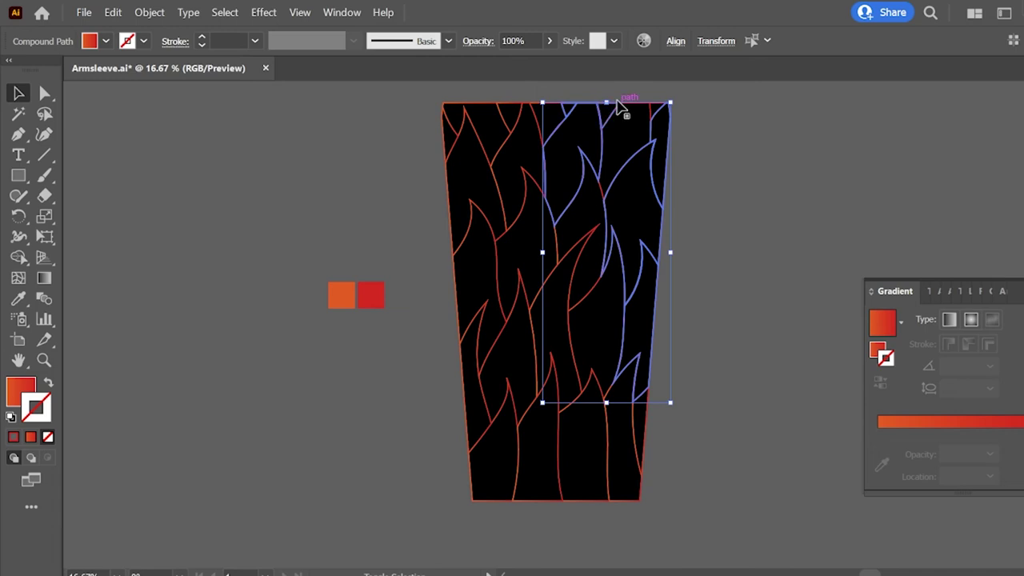
left_click(516, 108, "shift")
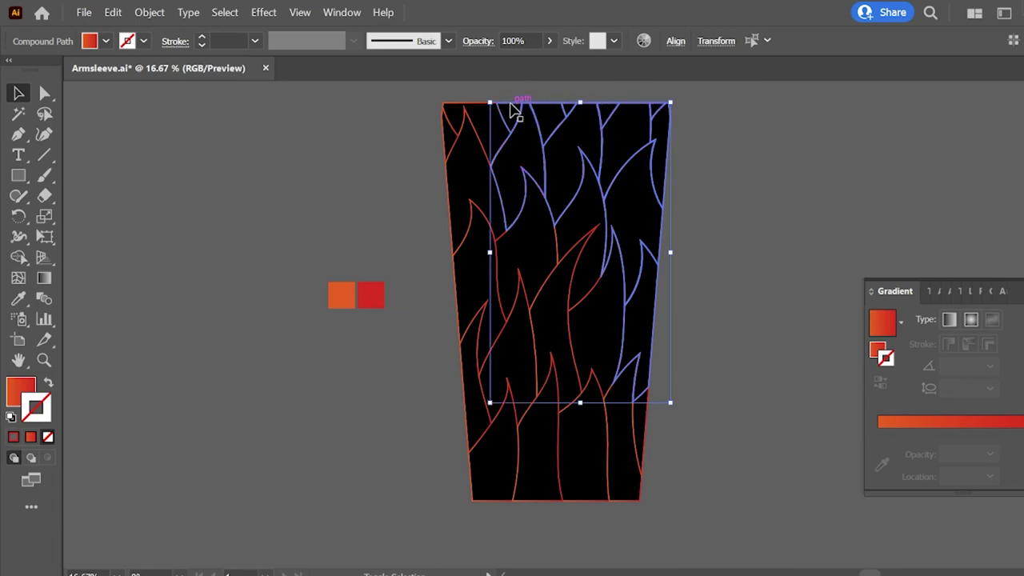
left_click(467, 112, "shift")
left_click(527, 292, "shift")
left_click(549, 380, "shift")
left_click(491, 501, "shift")
left_click(628, 500, "shift")
Apply a linear orange-to-red gradient running vertically from the sleeve's top to bottom.
left_click(646, 463, "shift")
key("g")
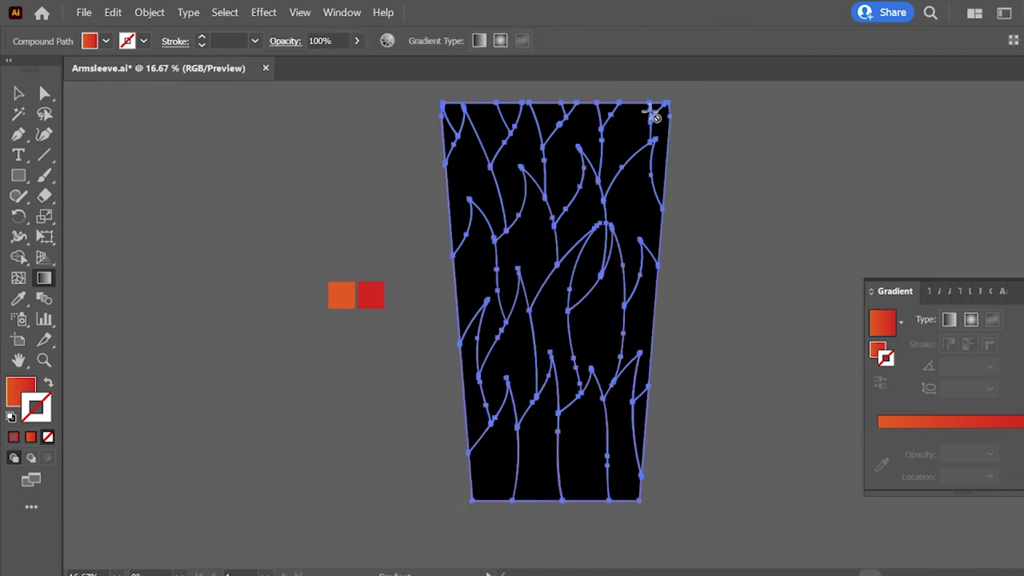
left_click(878, 352)
left_click_drag(744, 120, 745, 257)
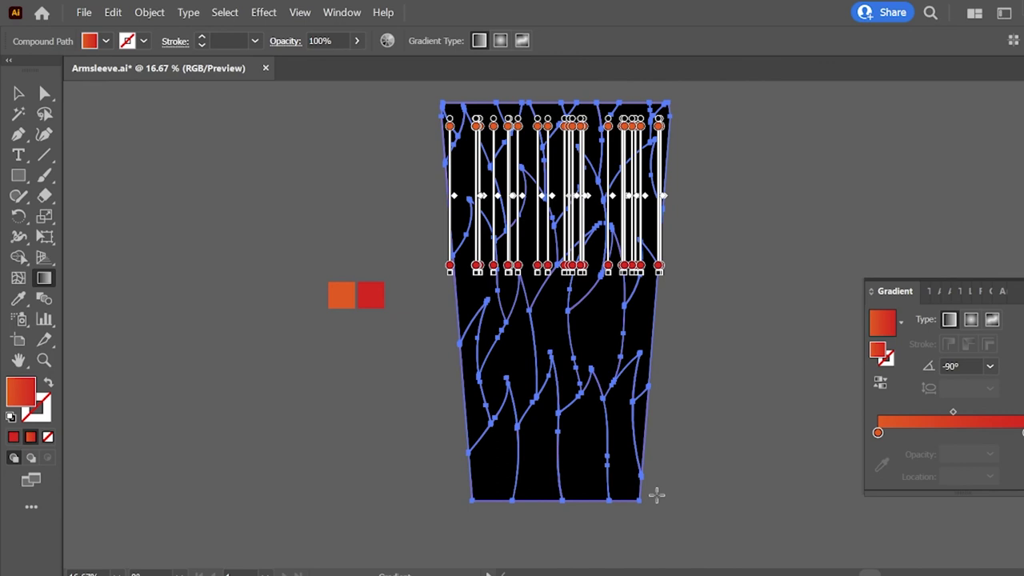
left_click_drag(669, 96, 707, 488)
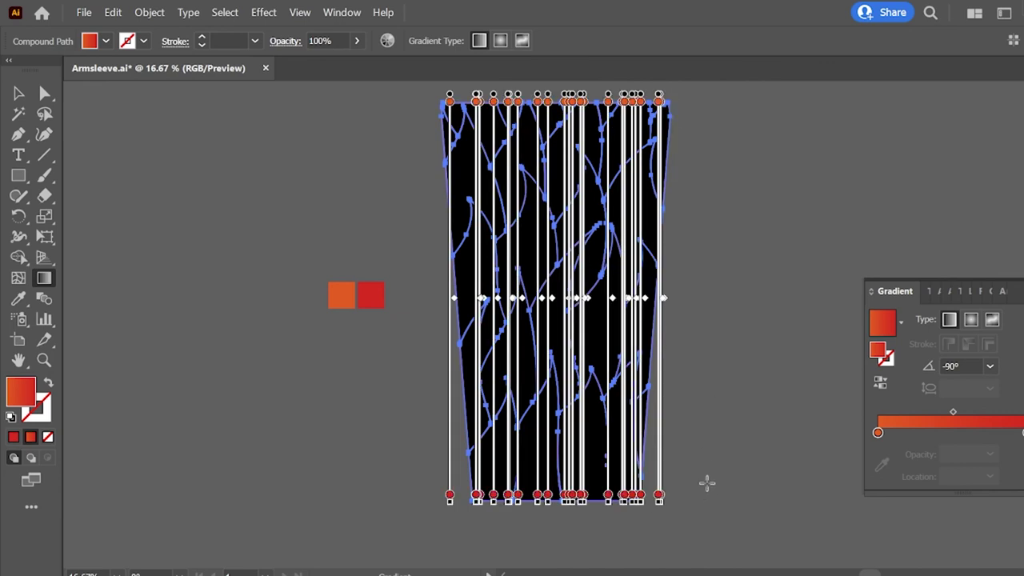
key("v")
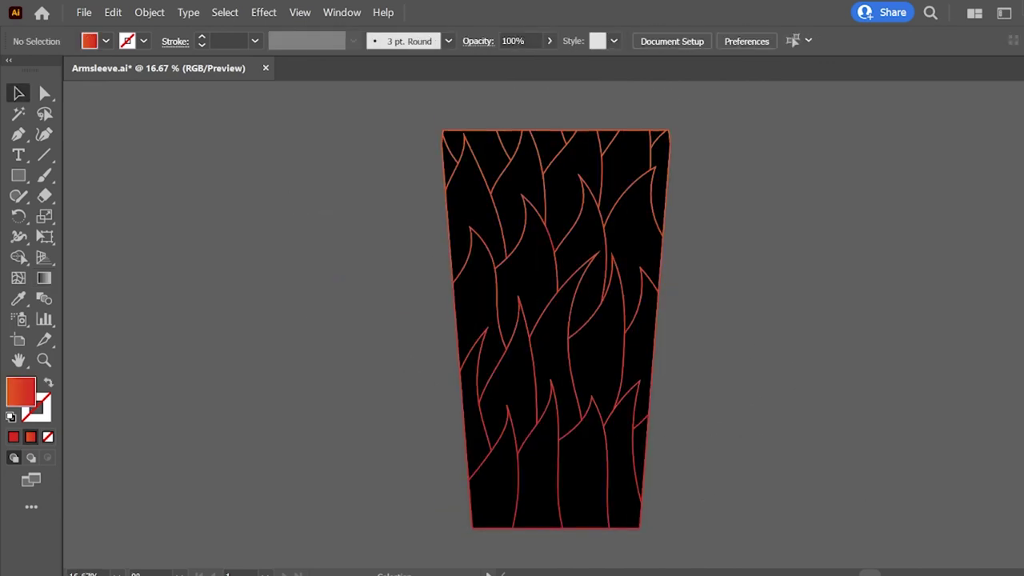
Make Layer 2 visible to show the phoenix emblem and shield logo.
left_click(866, 452)
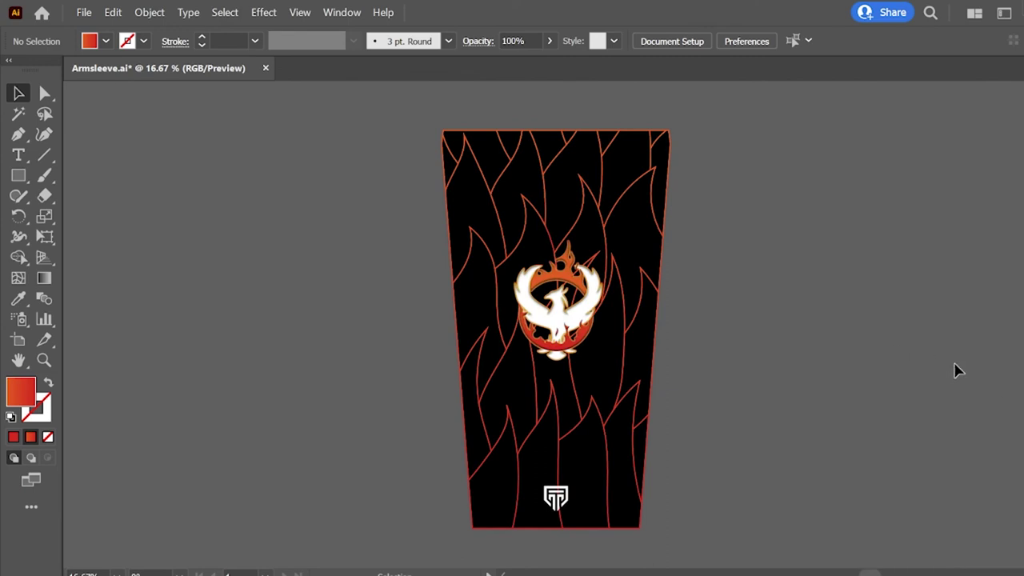